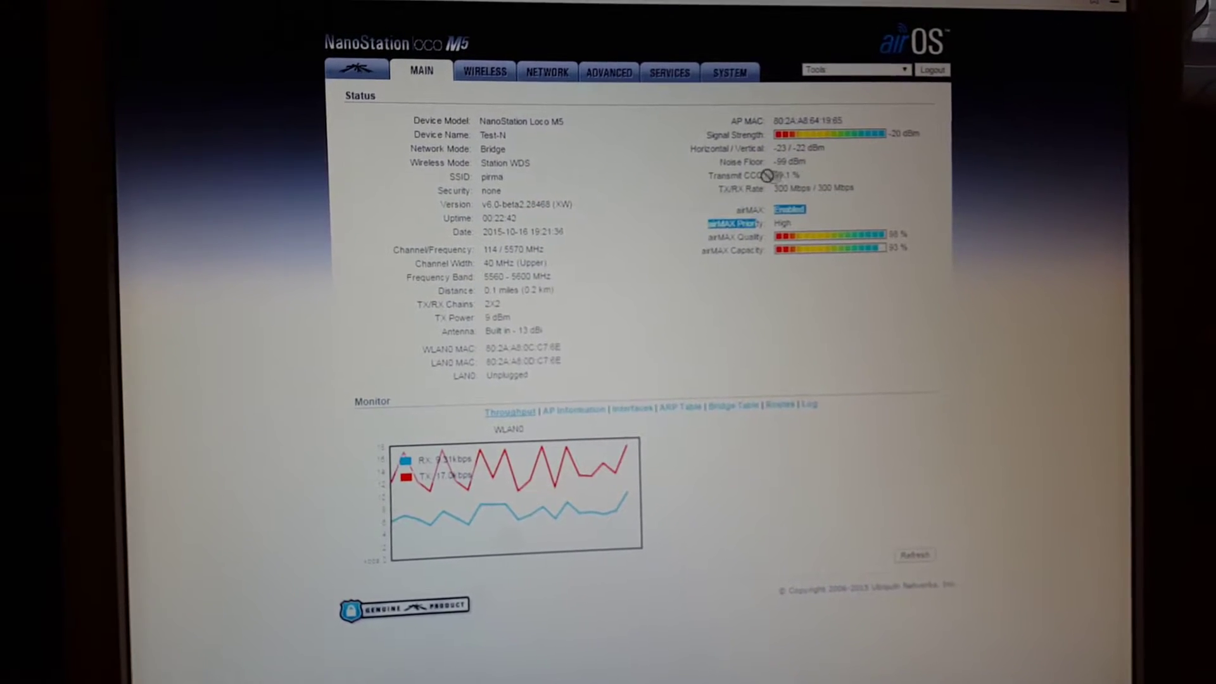
# - Clear the link-rate highlight and highlight the airOS firmware version string
pyautogui.click(850, 188)
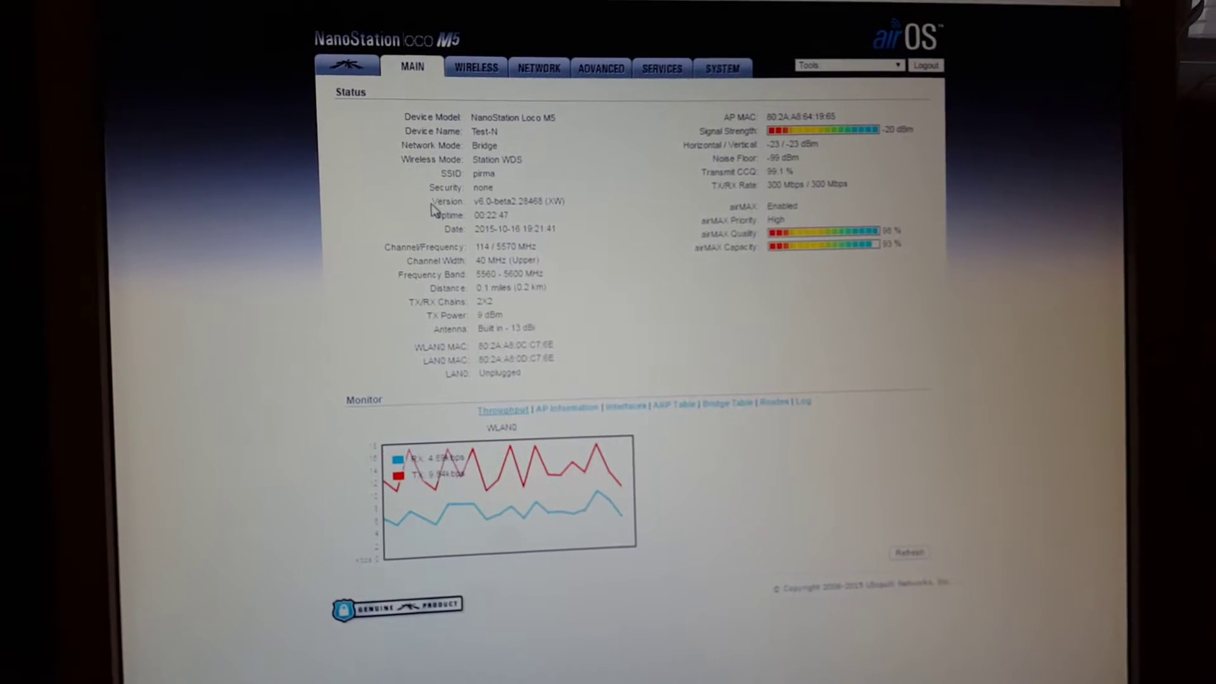
pyautogui.moveTo(478, 210); pyautogui.dragTo(569, 211)
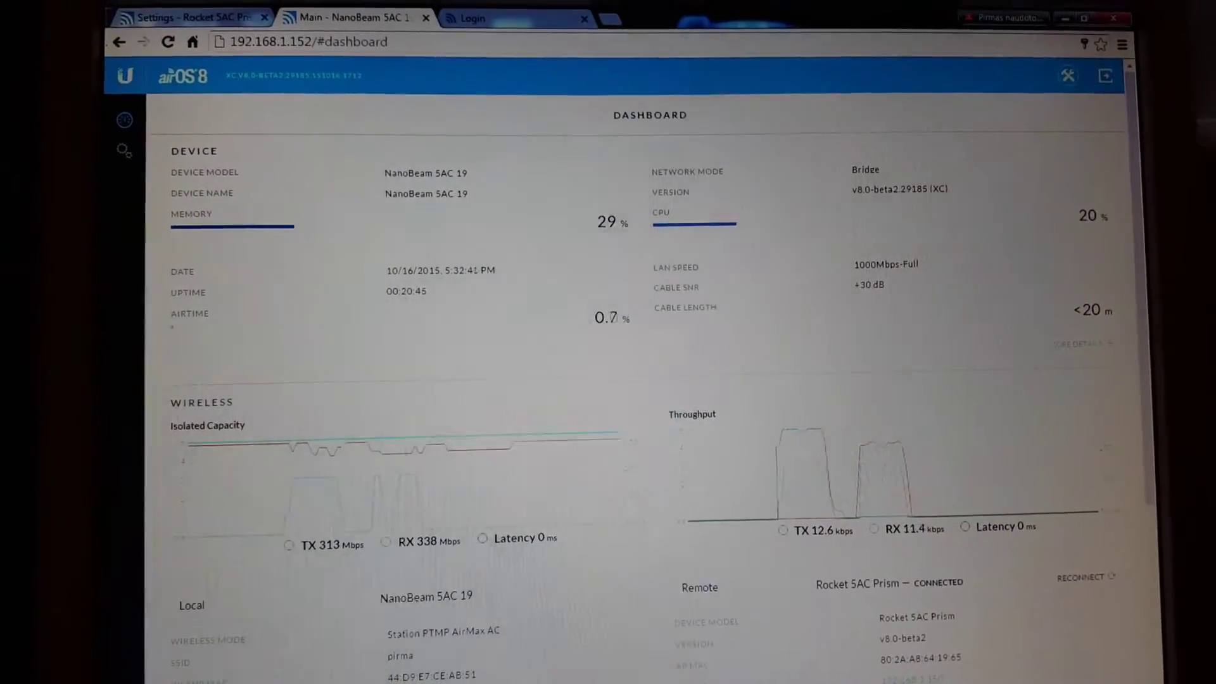
# - Bring Speedtest.net forward and rerun the test over the NanoBeam 5AC 19 link
pyautogui.click(418, 665)
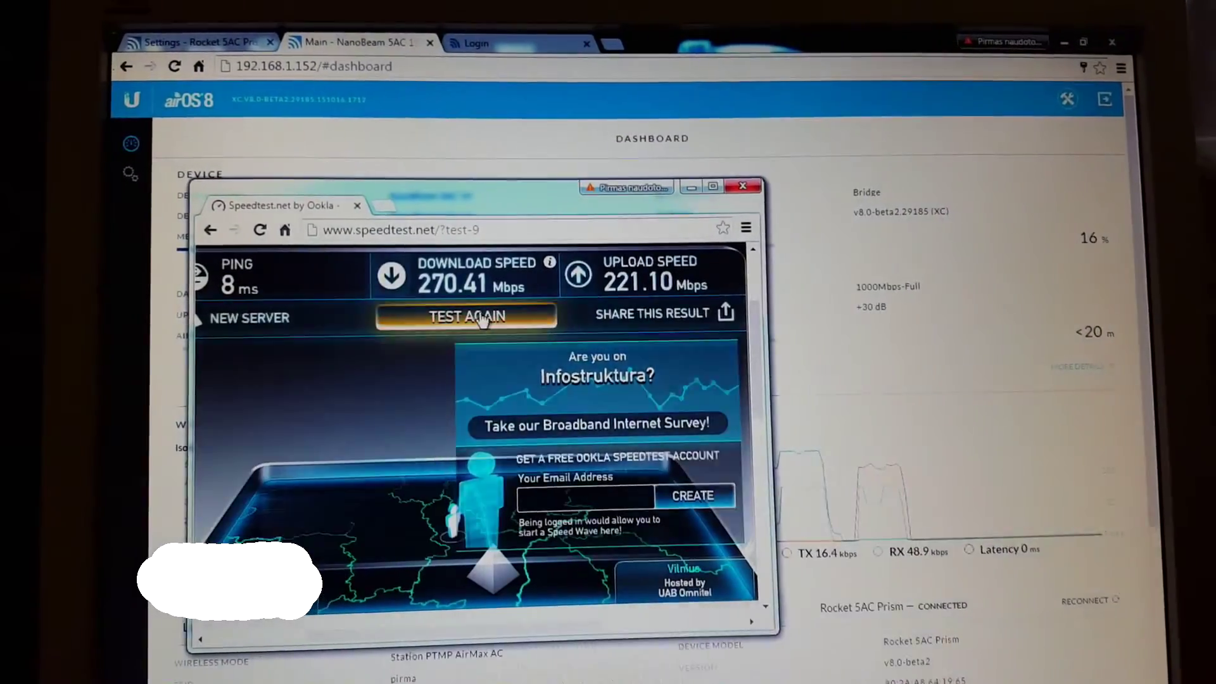
pyautogui.click(502, 318)
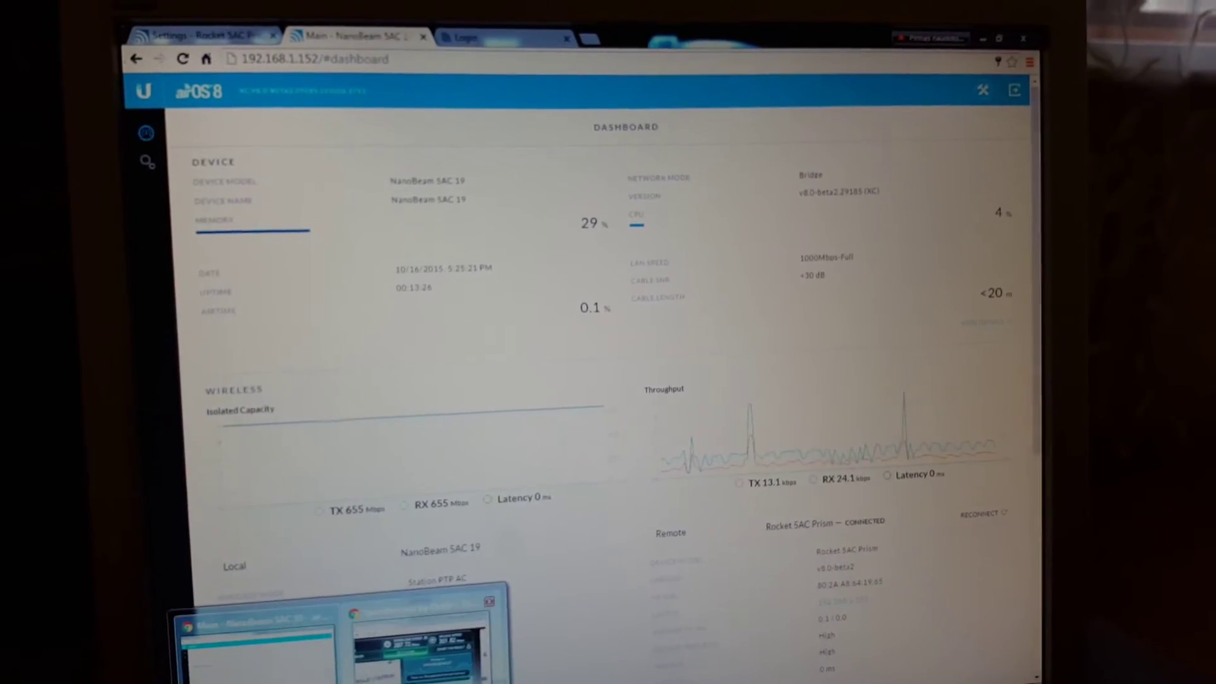
# - Restore Speedtest.net, start a new test, and move its window to the upper left
pyautogui.click(418, 647)
pyautogui.click(710, 460)
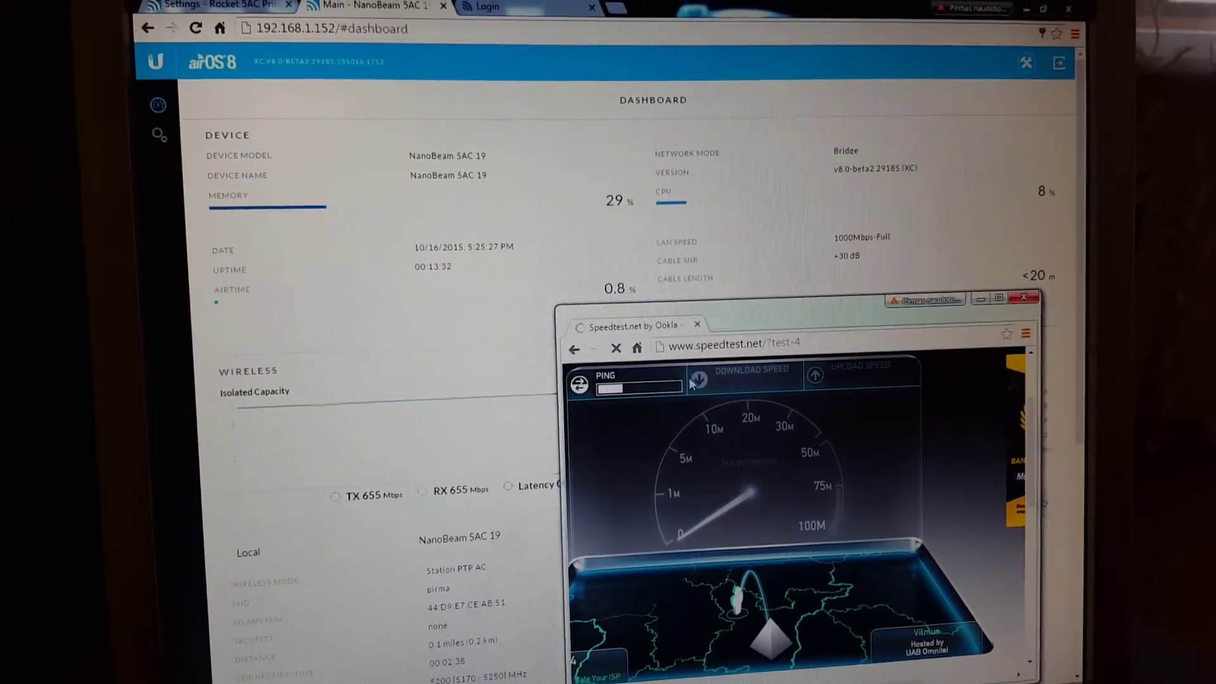
pyautogui.moveTo(771, 319)
pyautogui.mouseDown()
pyautogui.moveTo(580, 275)
pyautogui.moveTo(427, 260)
pyautogui.mouseUp()
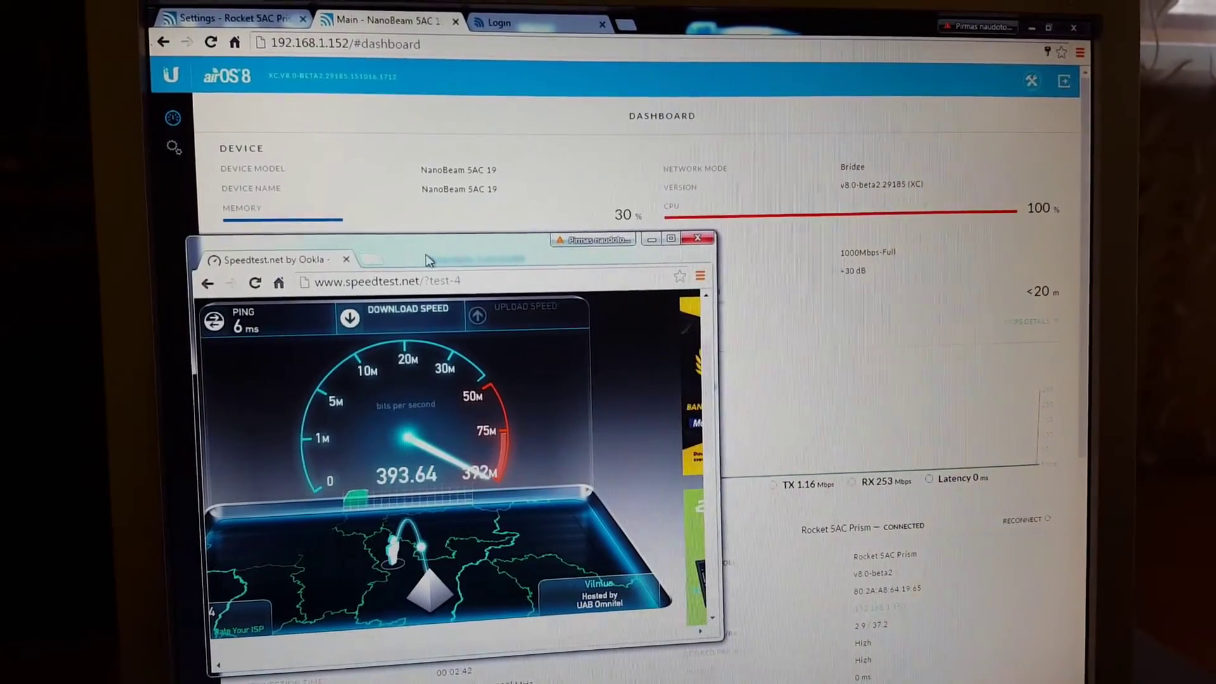